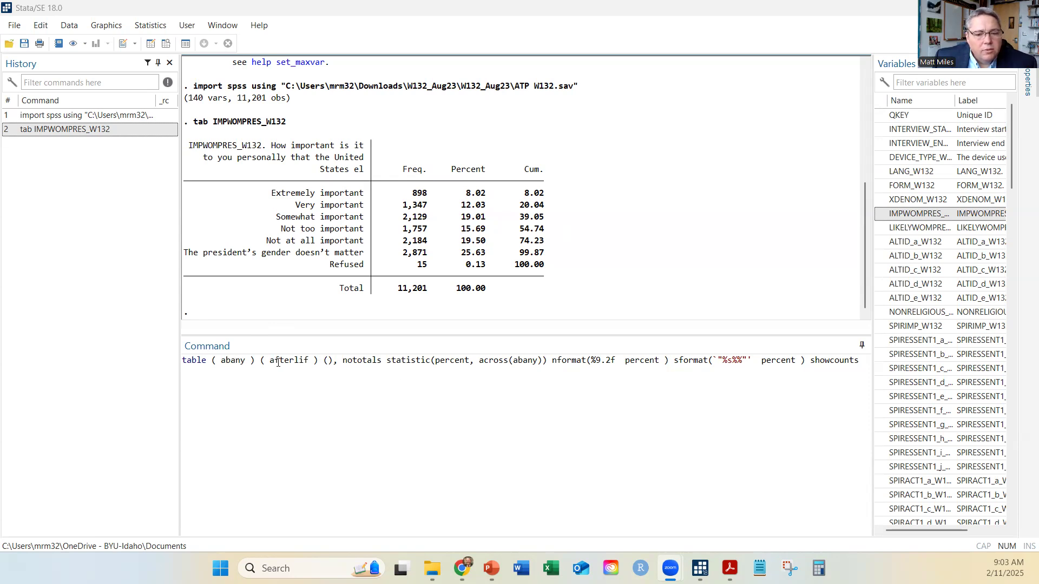
Edit the table command to use IMPWOMPRES_W132 as the row variable and F_PARTY_FINAL as the column variable
double_click(234, 361)
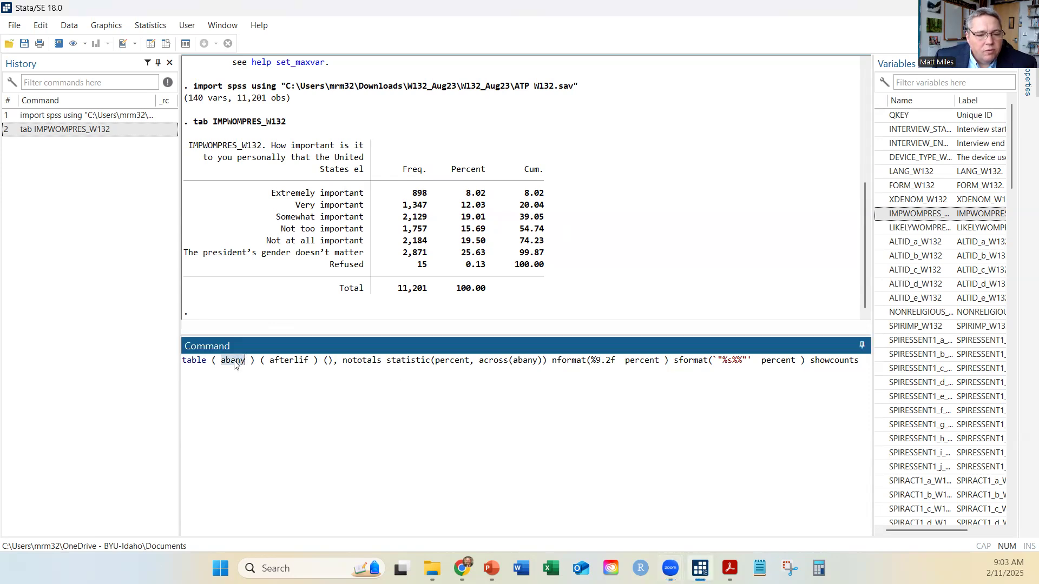
double_click(887, 214)
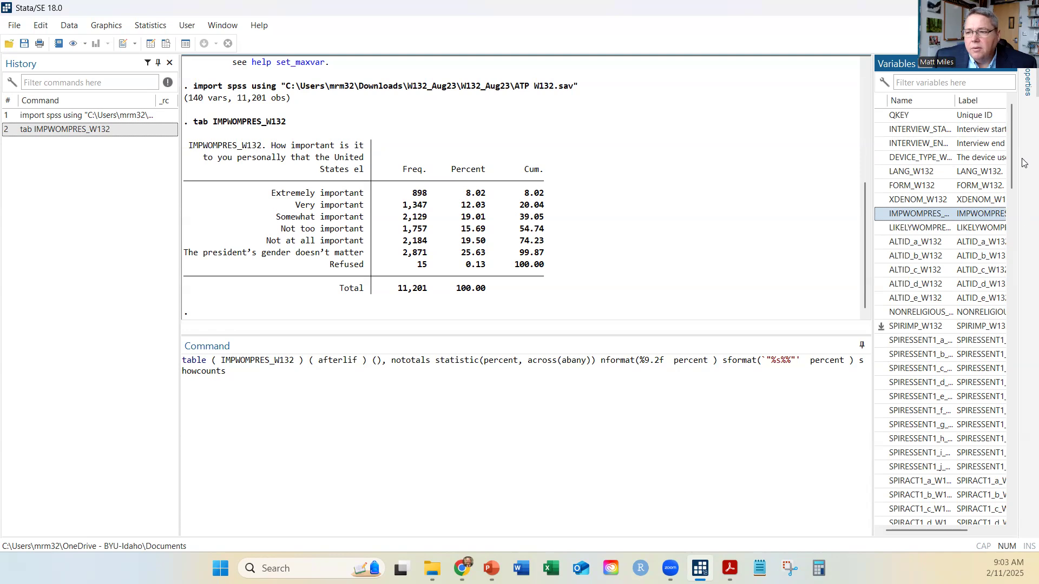
left_click_drag(1011, 162, 1012, 516)
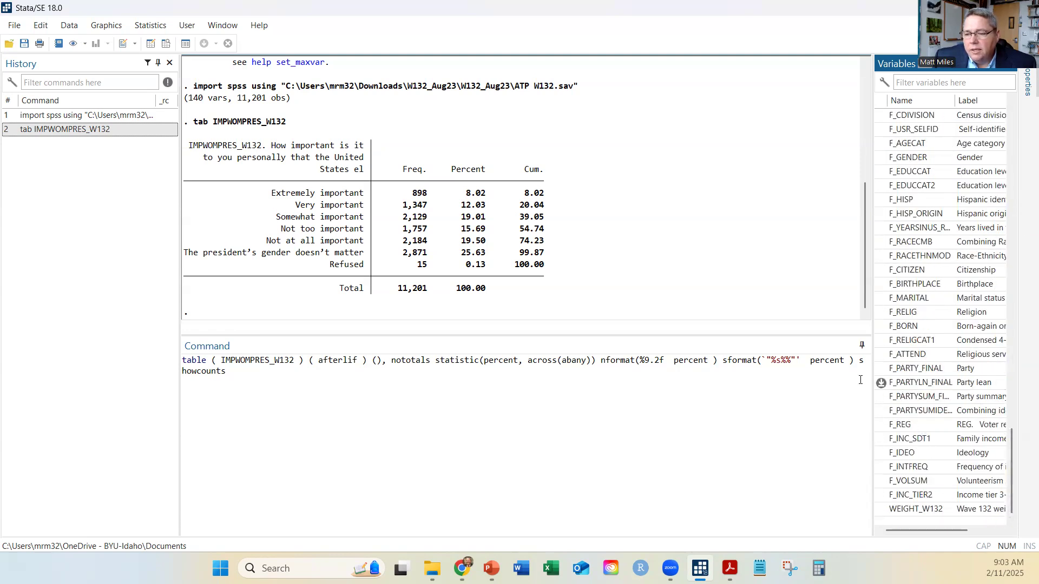
double_click(327, 366)
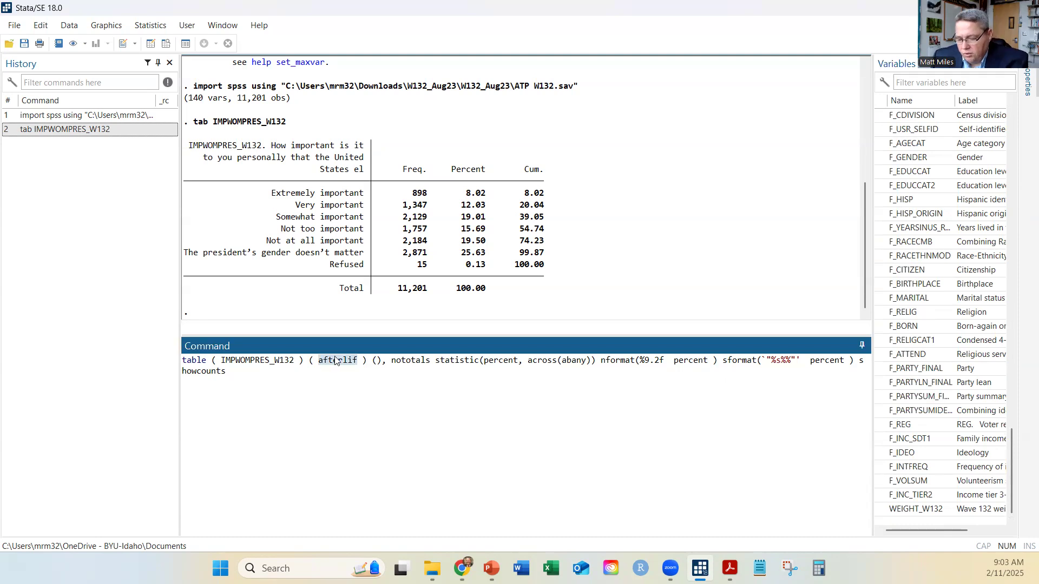
key("BackSpace")
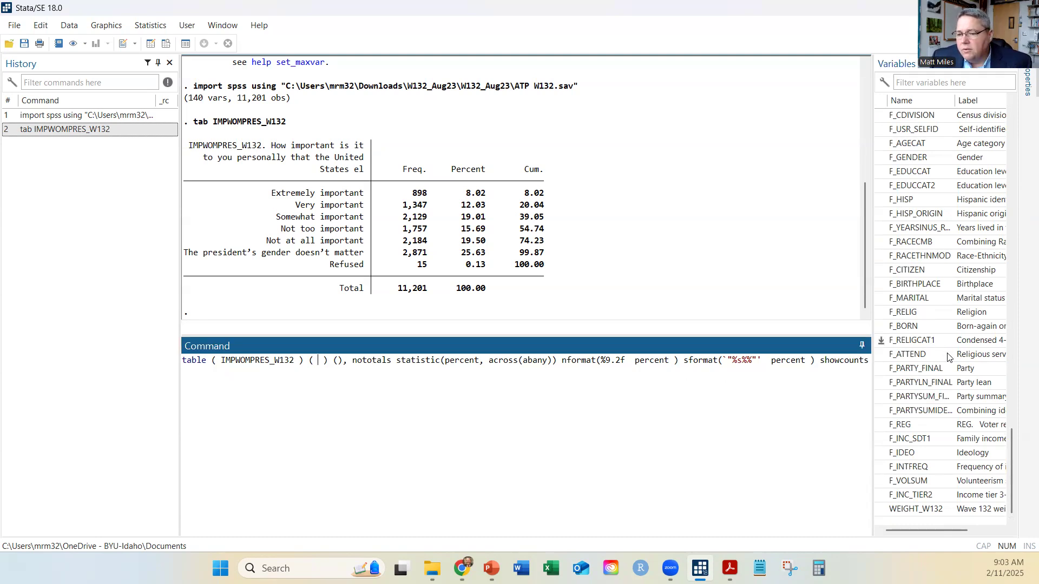
left_click(881, 369)
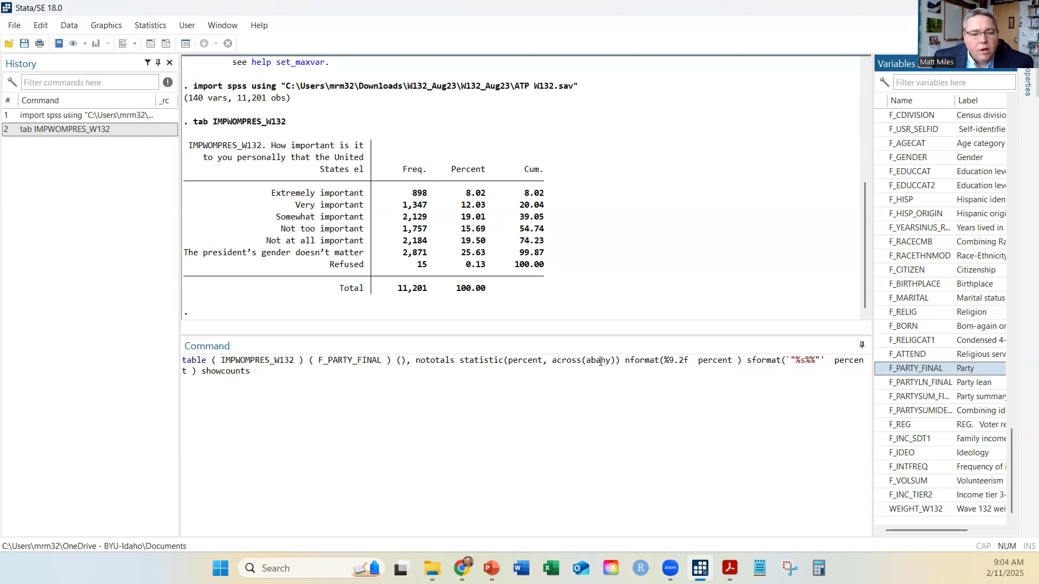
Replace abany inside across() with IMPWOMPRES_W132 and run the table command
double_click(269, 359)
key("ctrl+c")
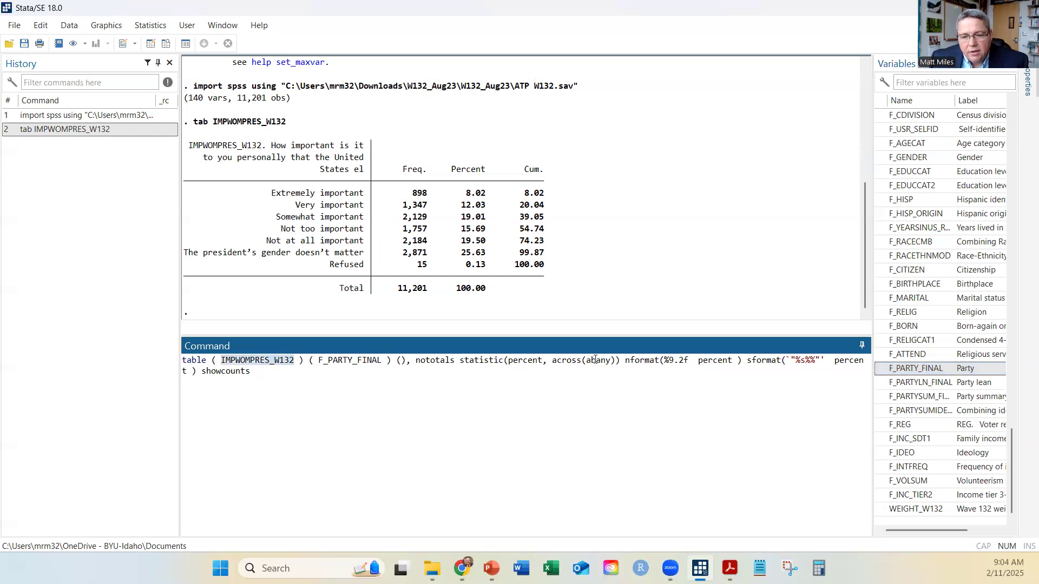
double_click(593, 359)
key("ctrl+v")
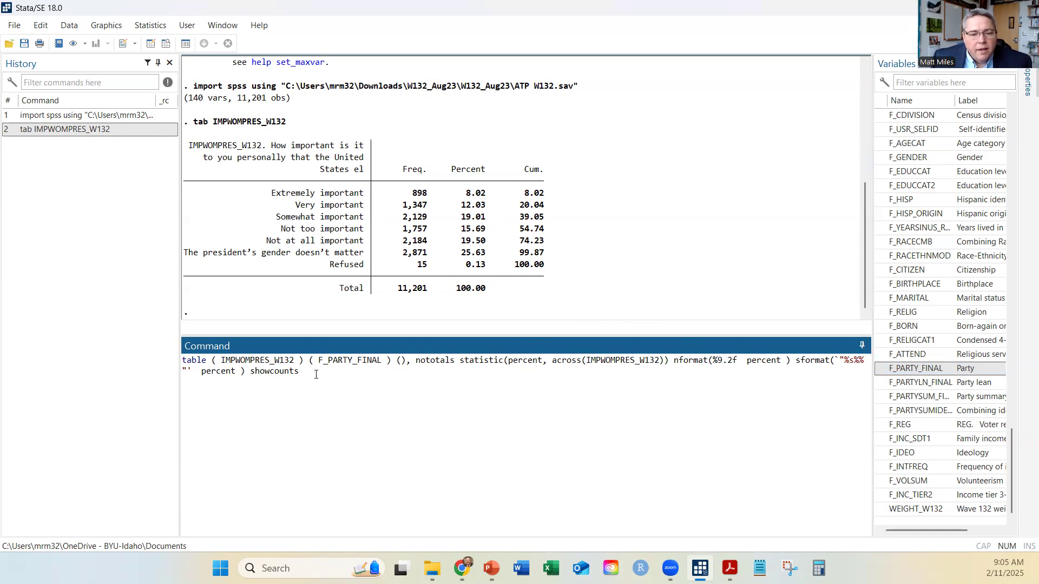
key("Return")
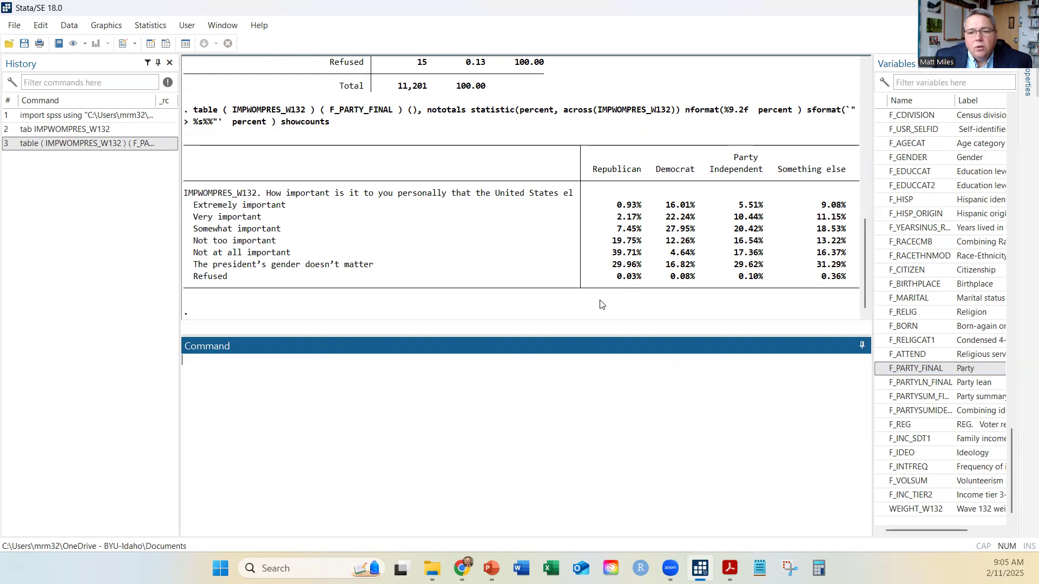
Recall the last table command, remove the nototals option, and run it again
left_click(94, 146)
double_click(442, 366)
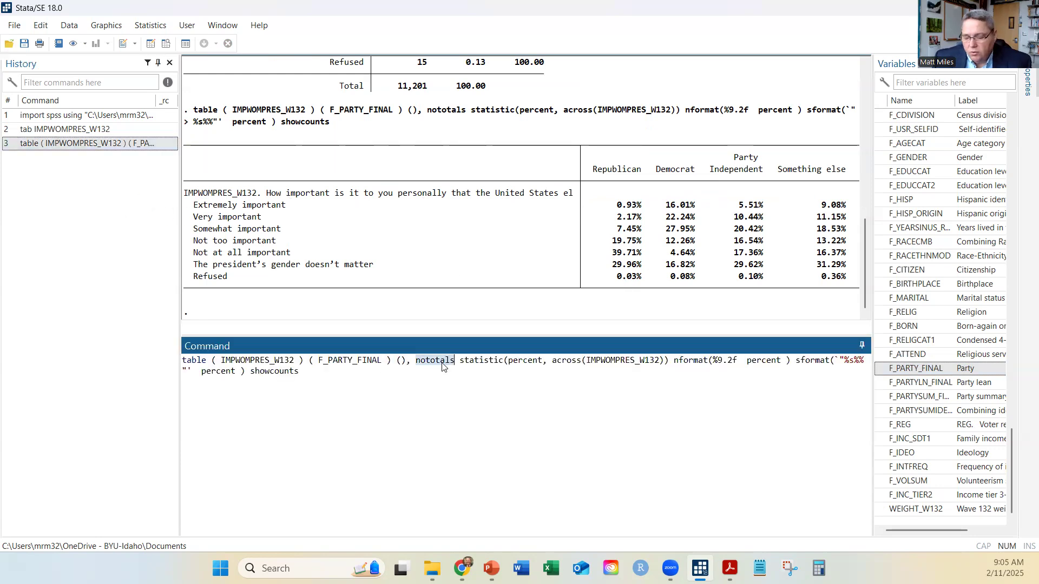
key("BackSpace")
key("Return")
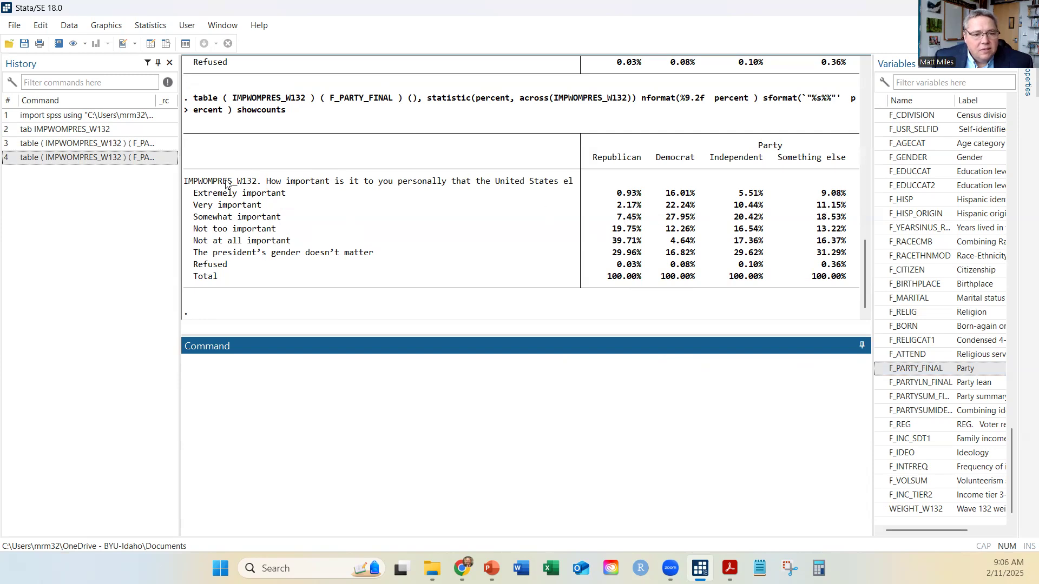
Open the Tables Builder for the table of frequencies, summaries, and command results
left_click(150, 25)
mouse_move(255, 48)
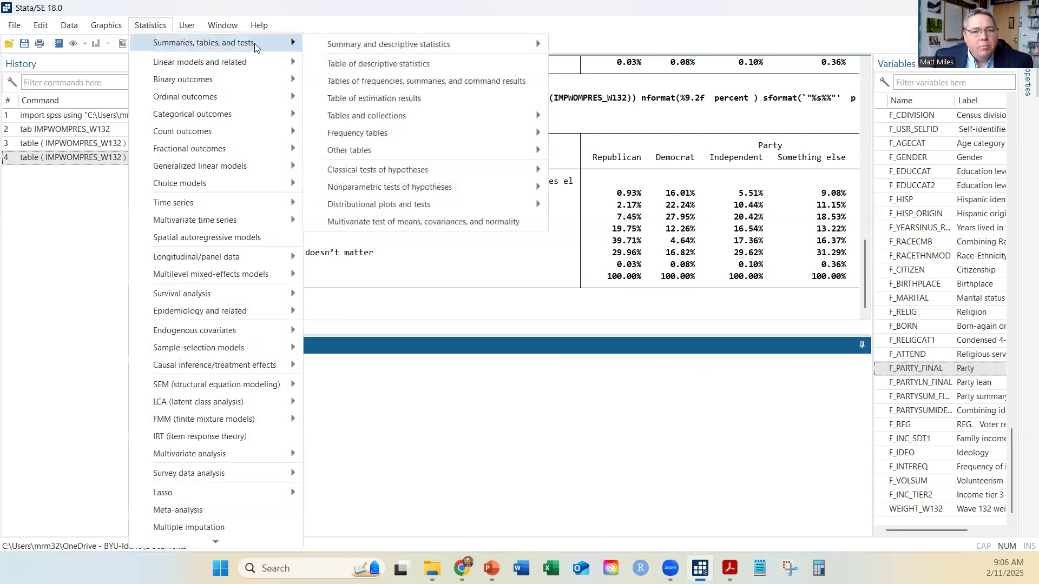
left_click(372, 81)
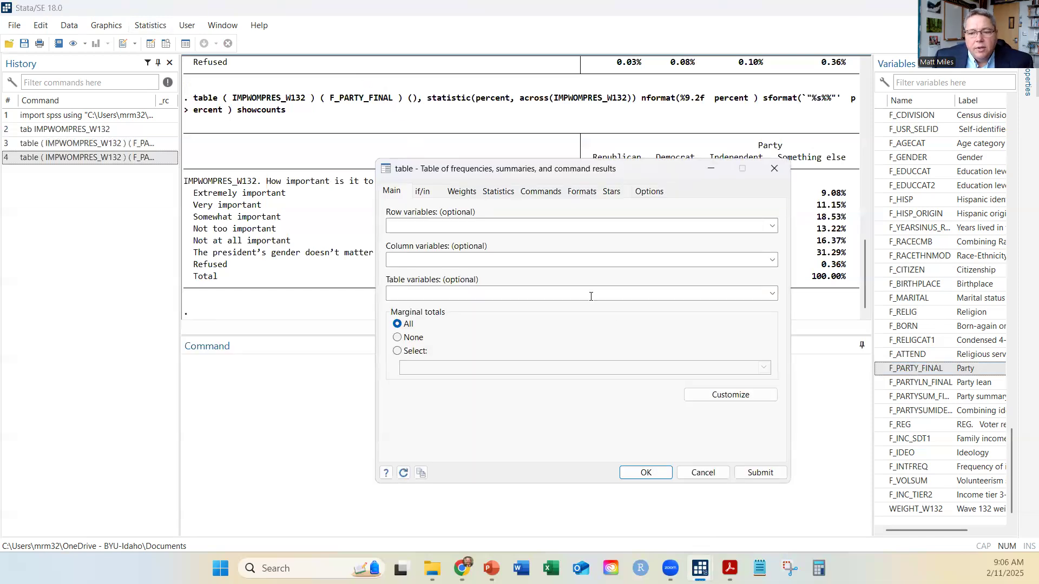
left_click(729, 398)
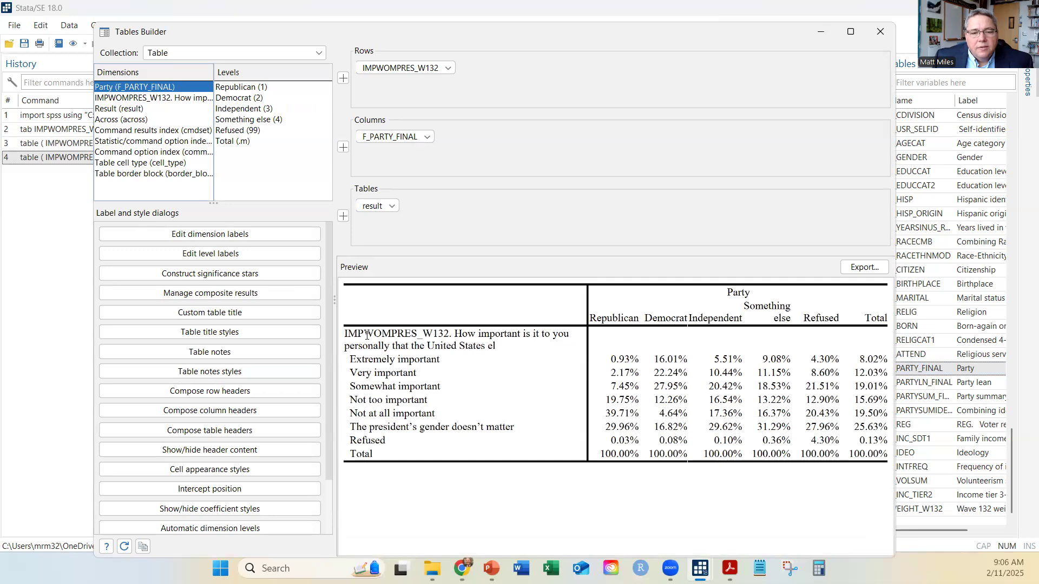
Relabel the F_PARTY_FINAL dimension as Party Identification
left_click(200, 236)
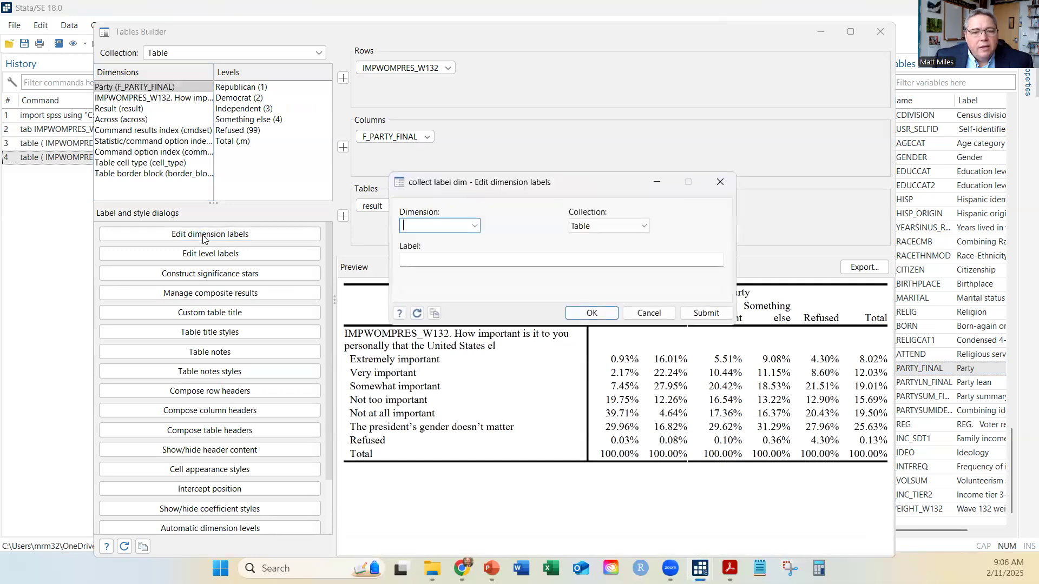
left_click(461, 229)
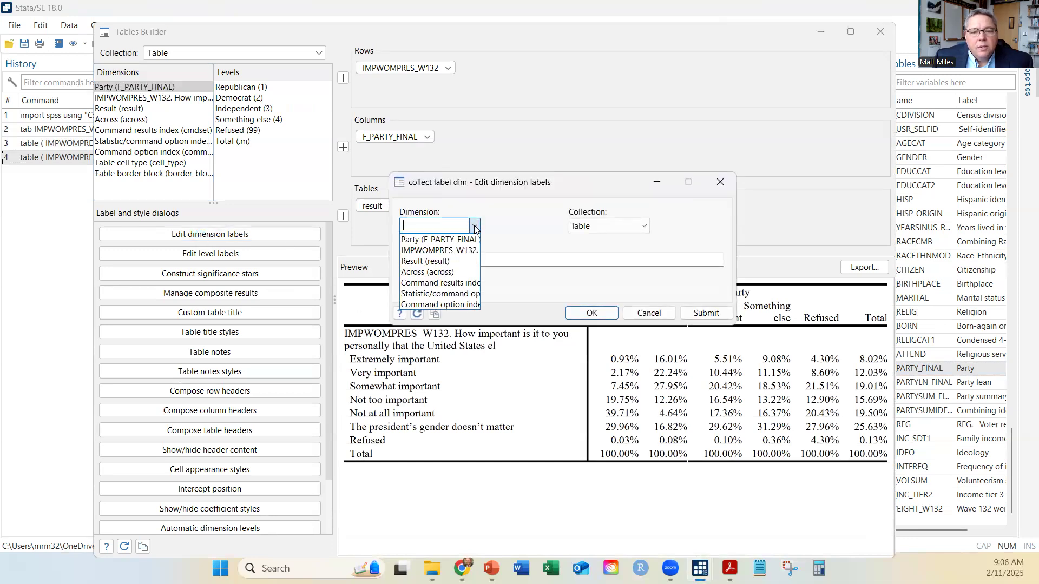
left_click(460, 236)
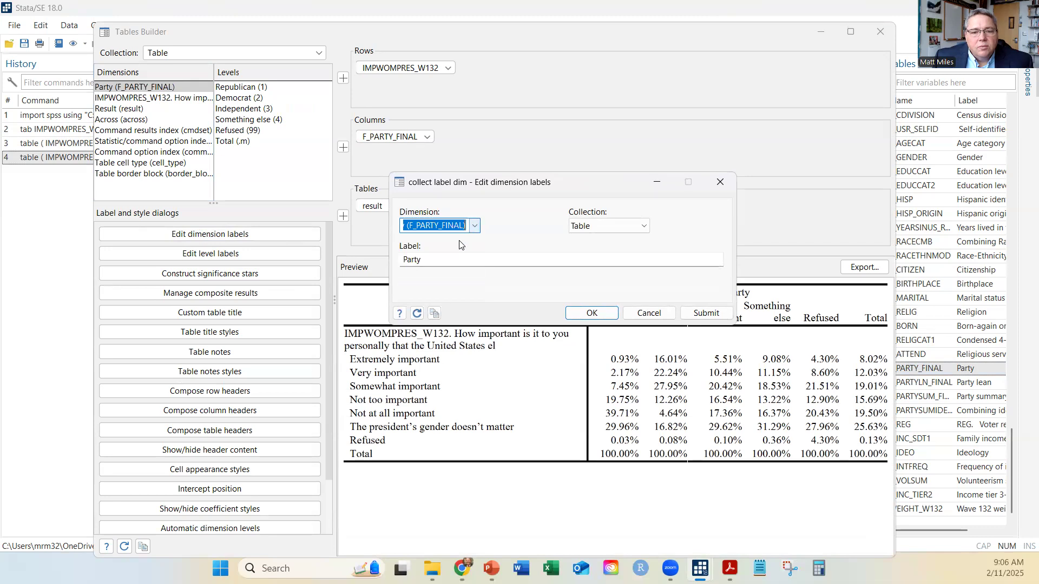
left_click(435, 260)
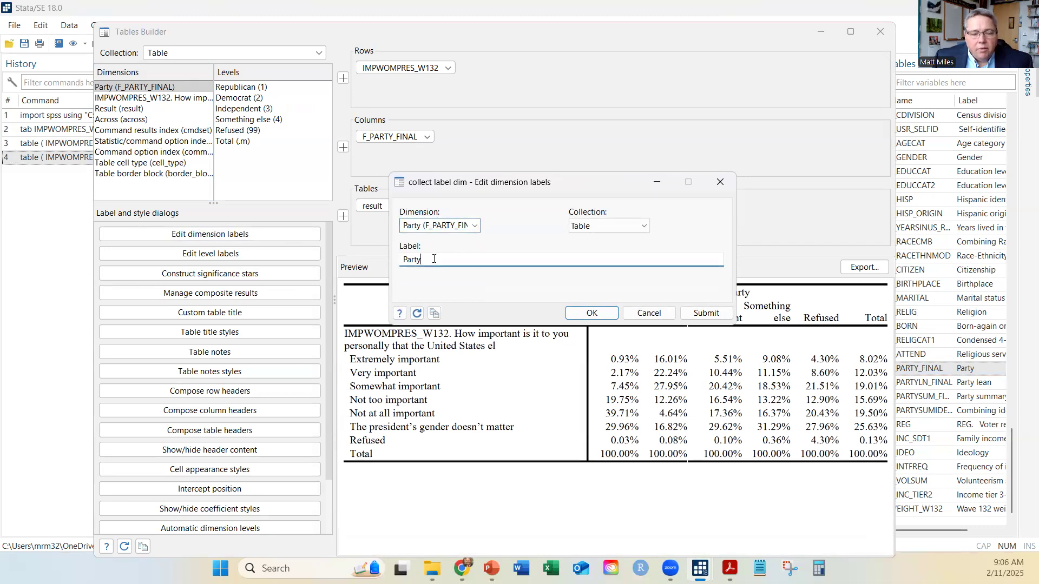
type("l")
type("tification")
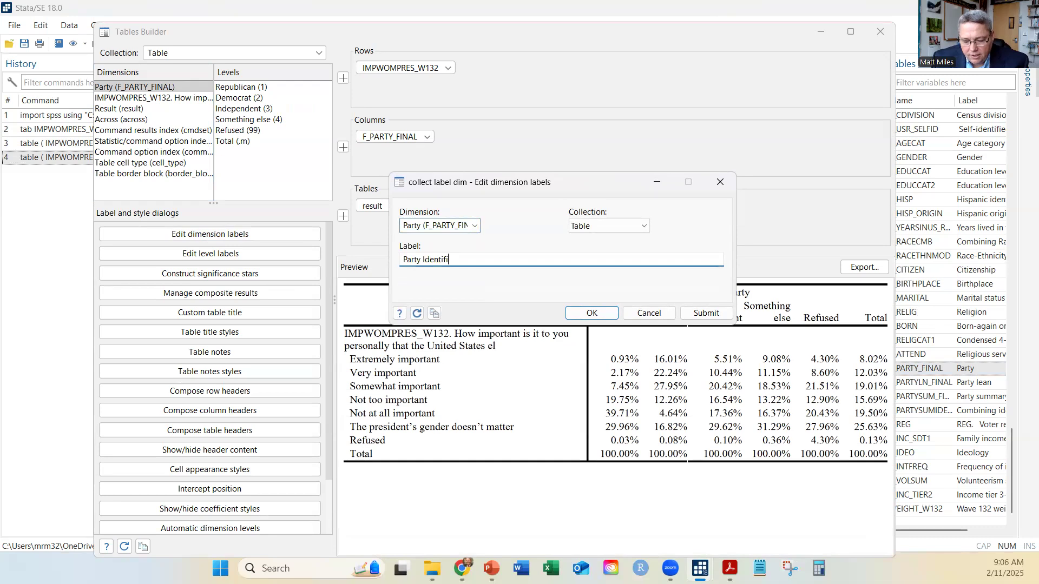
left_click(693, 318)
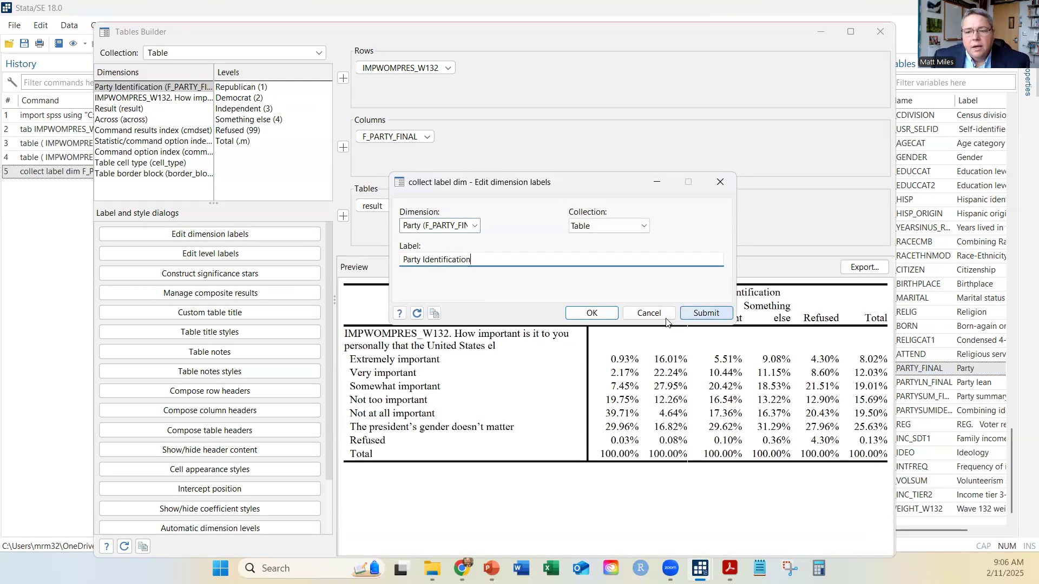
left_click(593, 312)
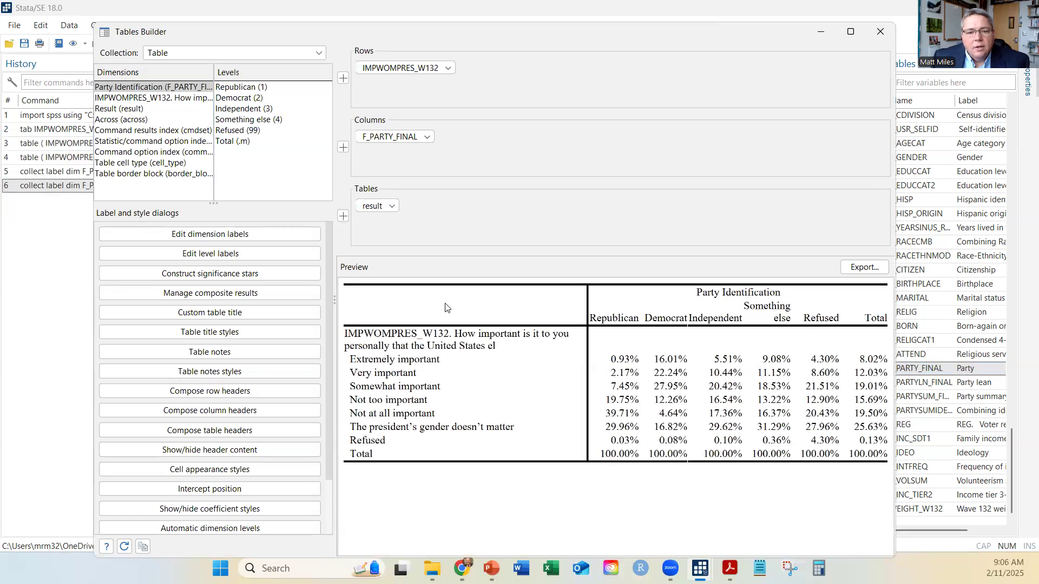
Relabel the IMPWOMPRES_W132 dimension as Woman President Important
left_click(258, 238)
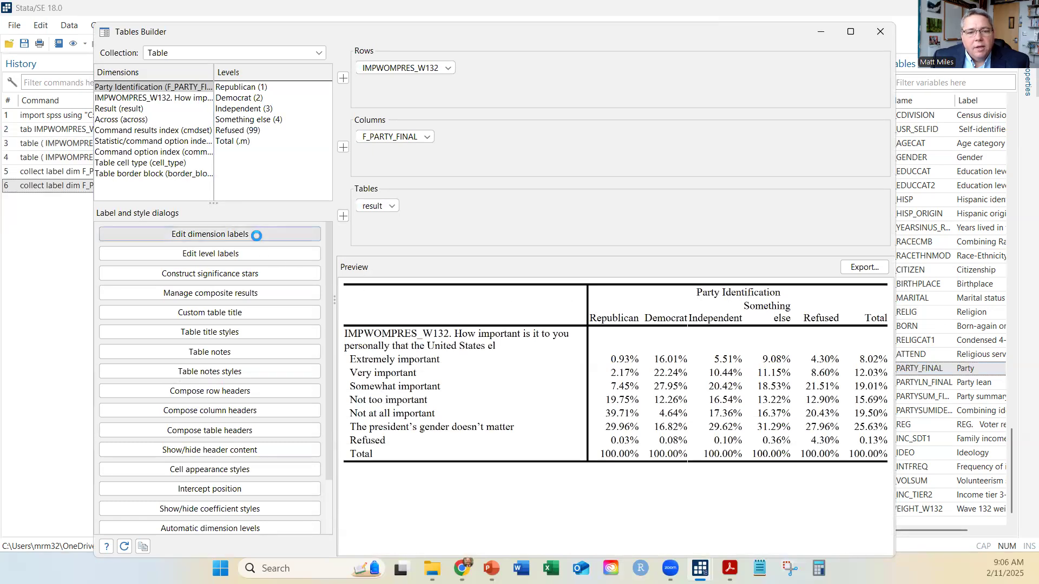
left_click(475, 226)
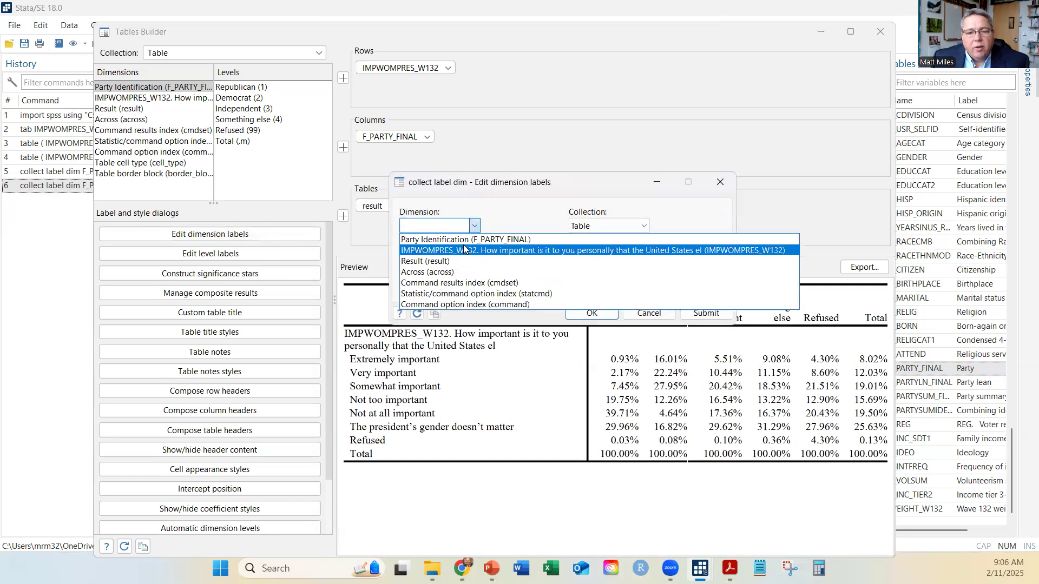
left_click(463, 247)
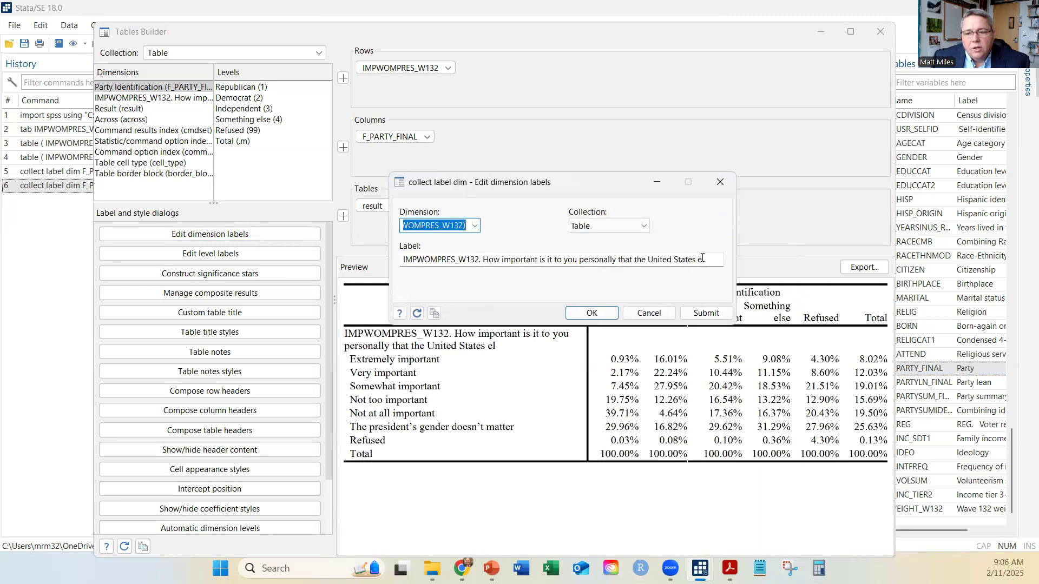
left_click_drag(403, 259, 733, 259)
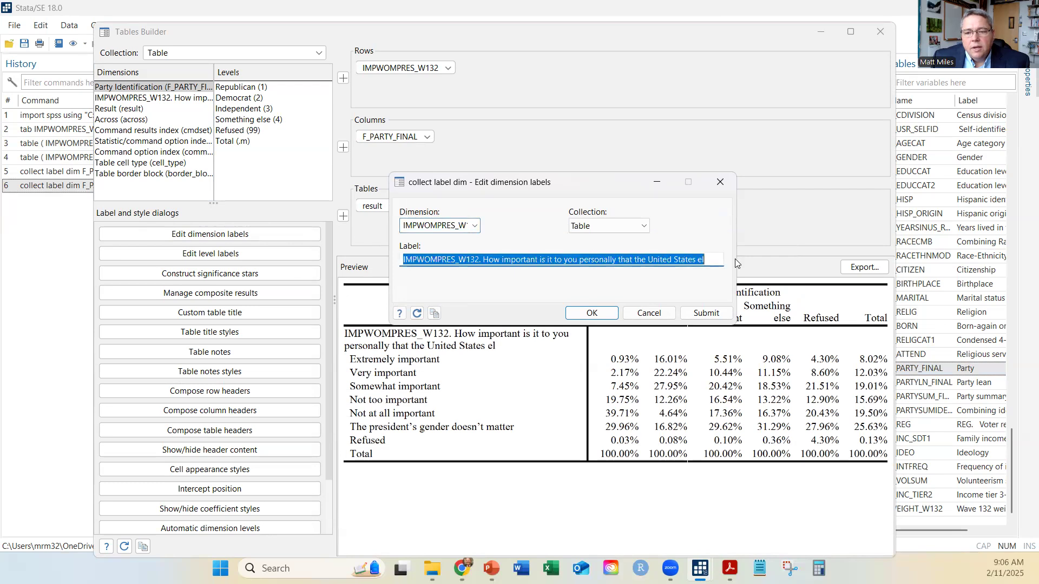
type("W")
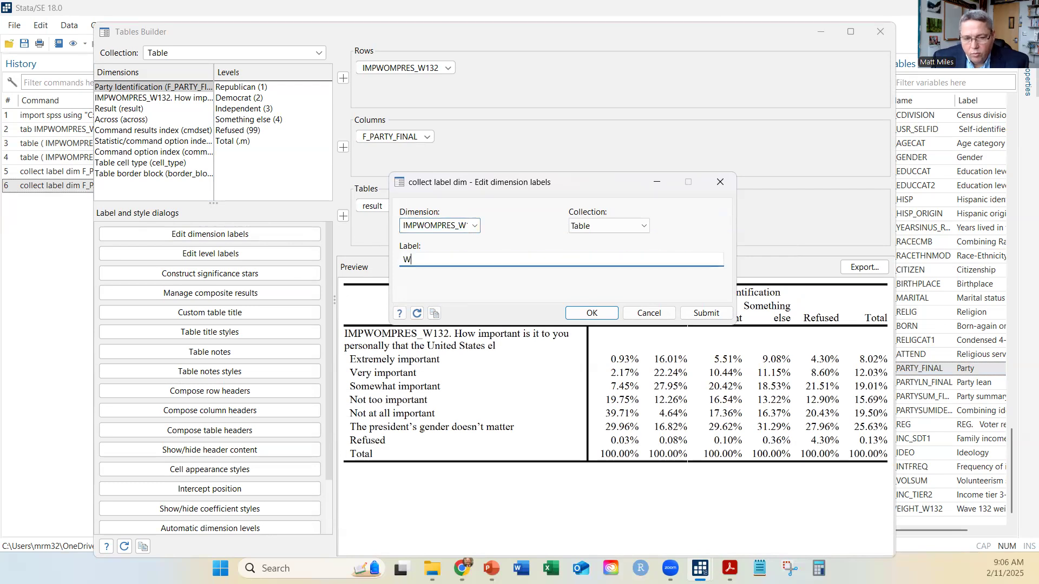
type("oman President Important")
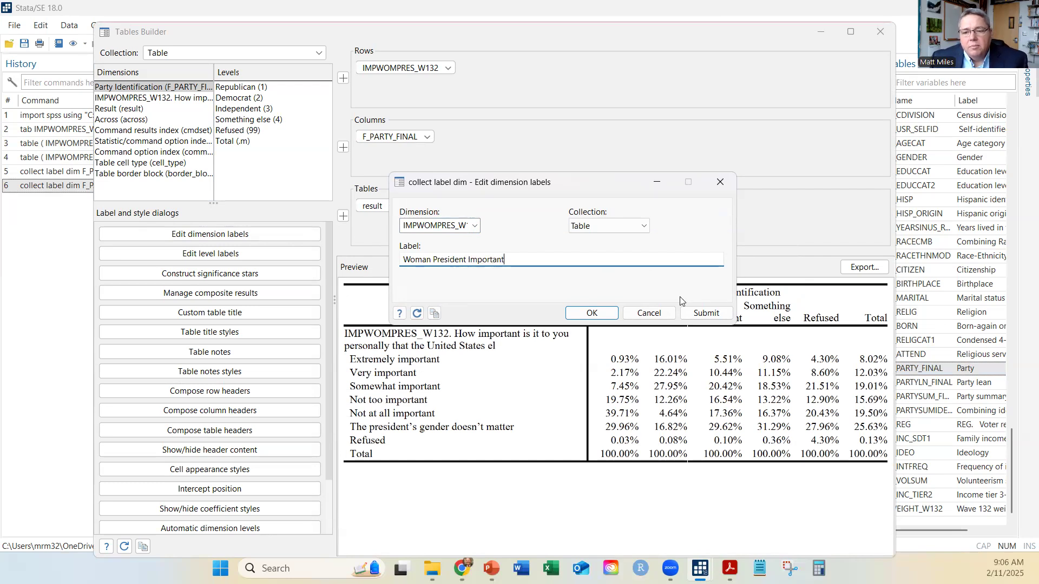
left_click(699, 313)
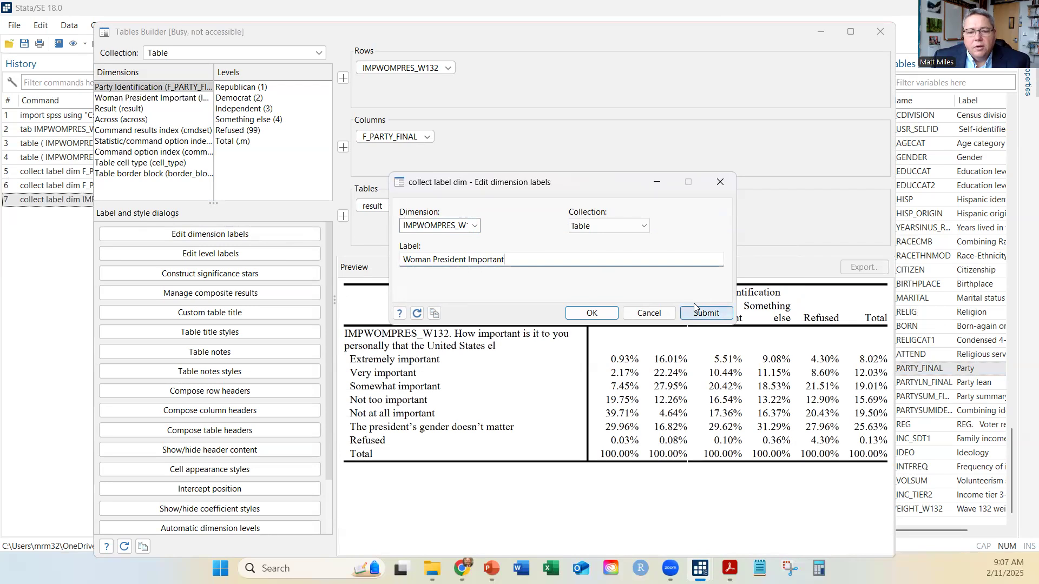
left_click(591, 313)
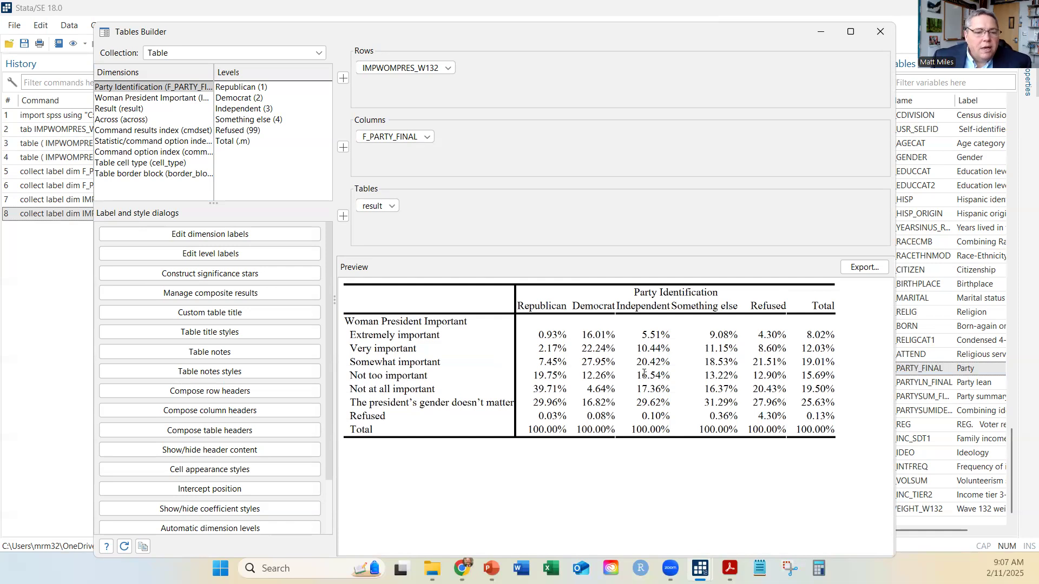
Relabel level 6 of the Woman President dimension as Gender doesn't matter
left_click(235, 254)
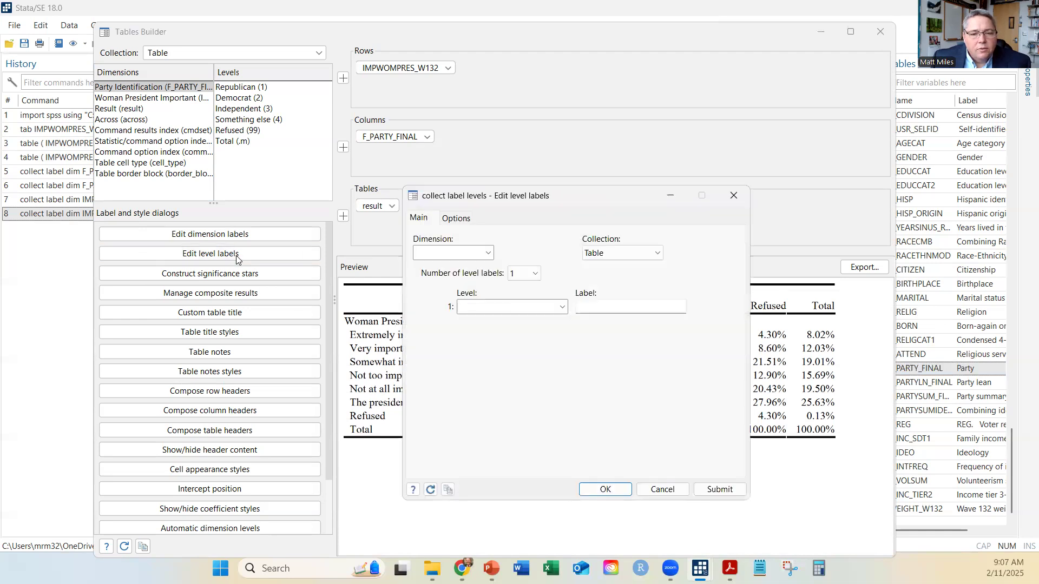
left_click(488, 253)
left_click(481, 277)
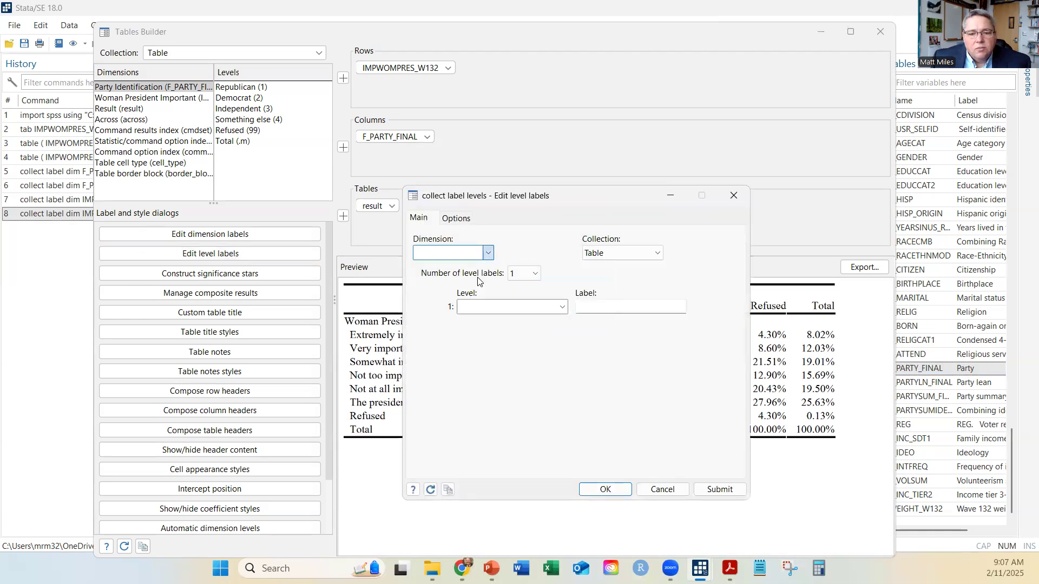
left_click(562, 306)
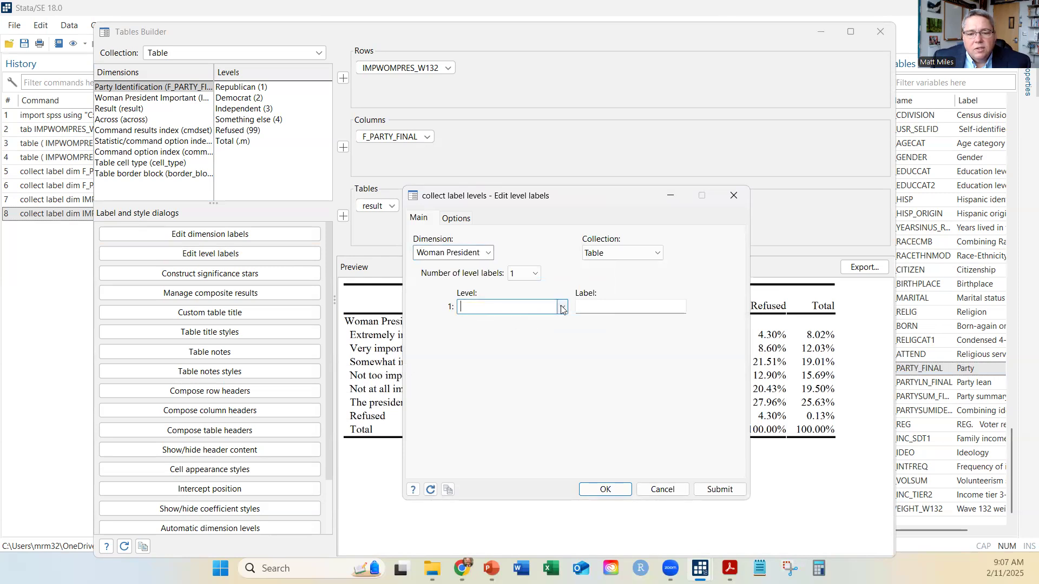
left_click(518, 375)
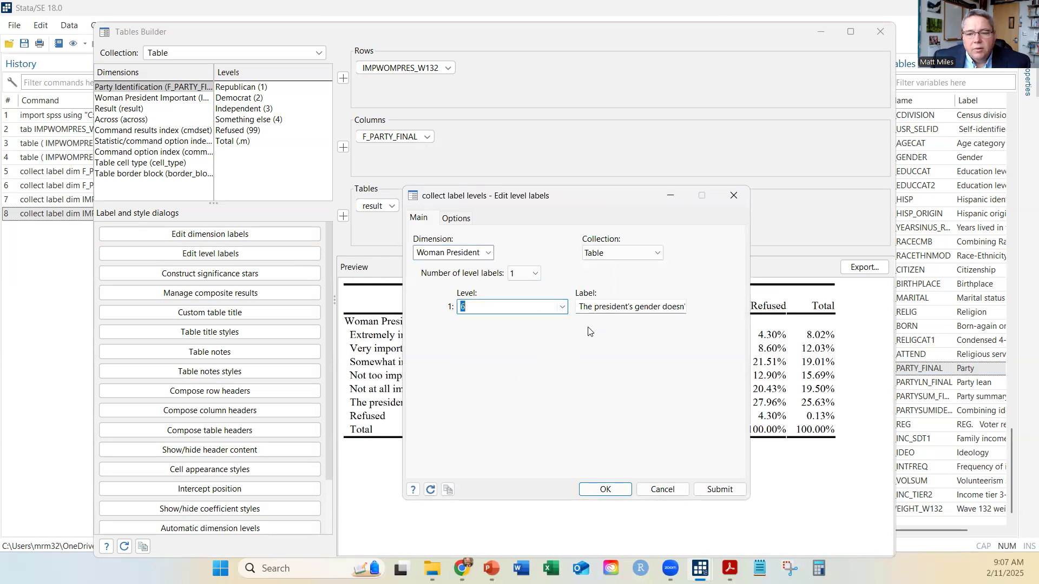
left_click(583, 308)
left_click_drag(582, 309, 711, 308)
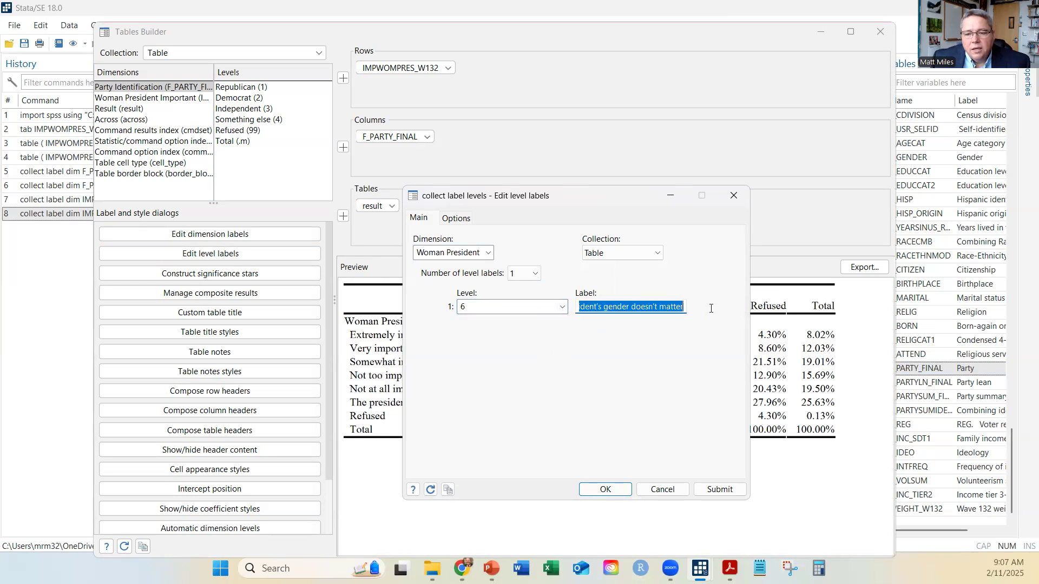
type("Gender doesn't matter")
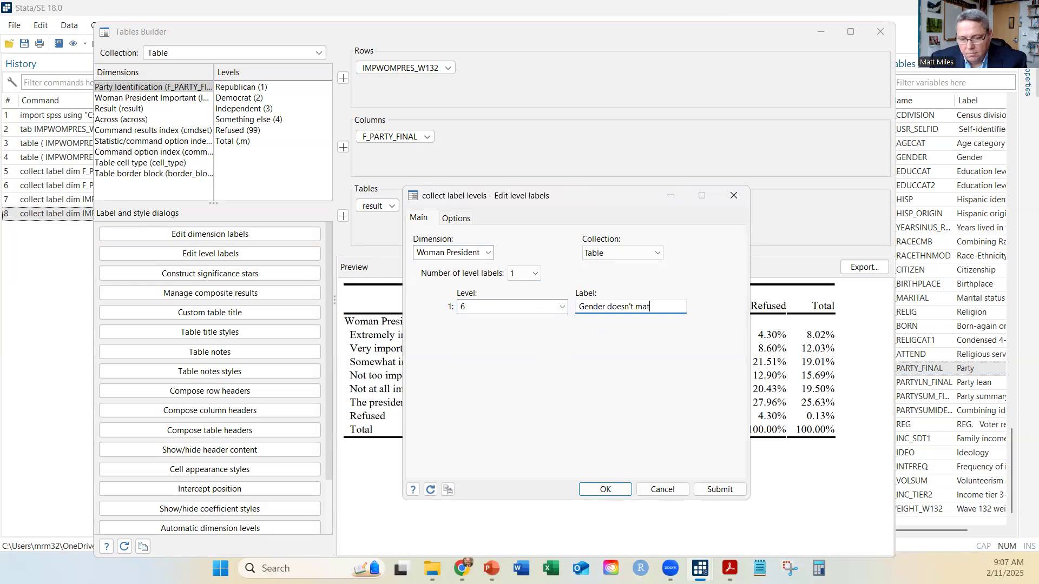
left_click(724, 490)
left_click(615, 490)
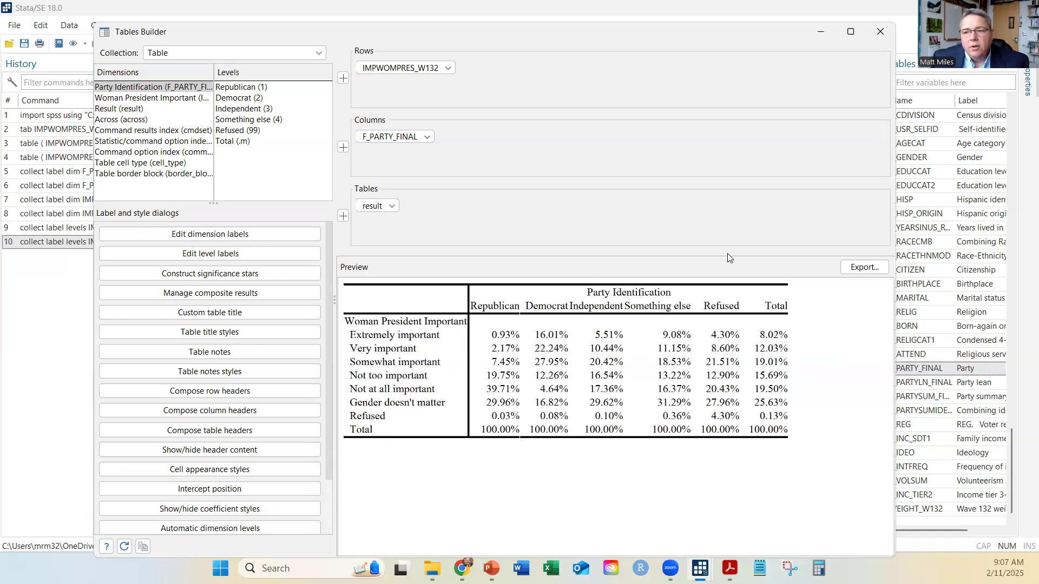
Export the table as a PDF file named nice table to the Desktop
left_click(856, 269)
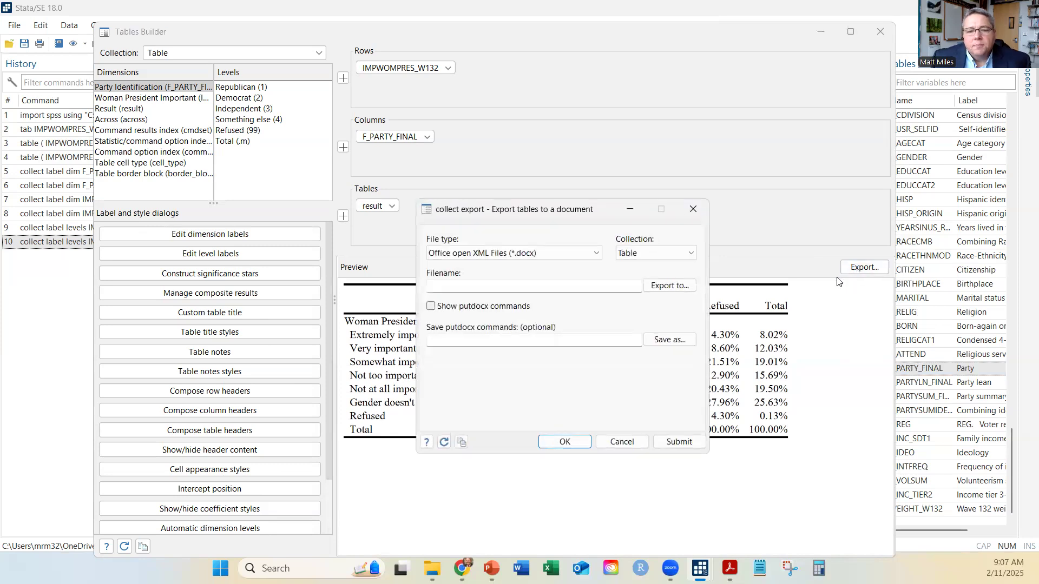
left_click(597, 254)
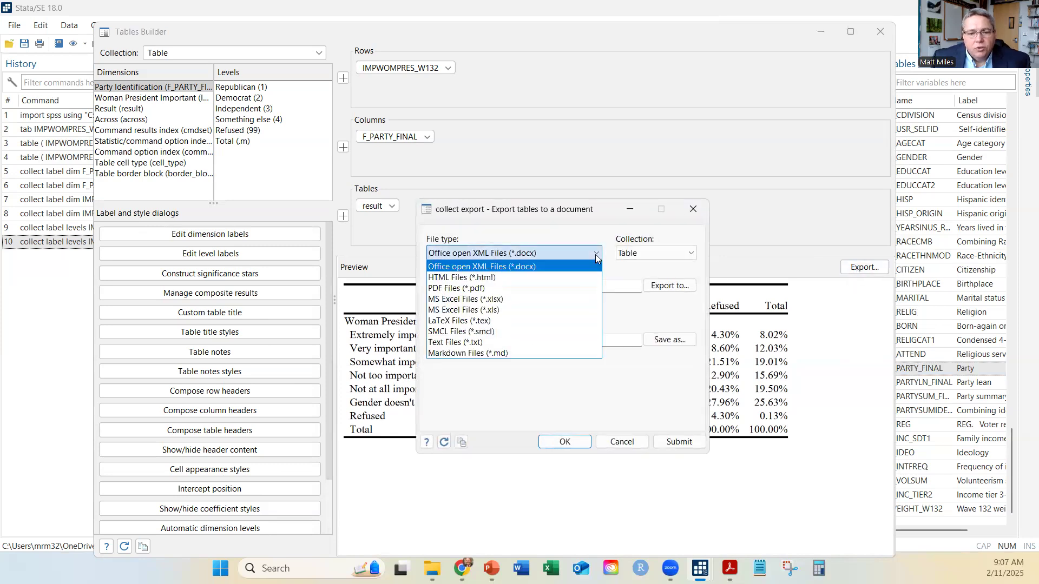
left_click(570, 289)
left_click(670, 285)
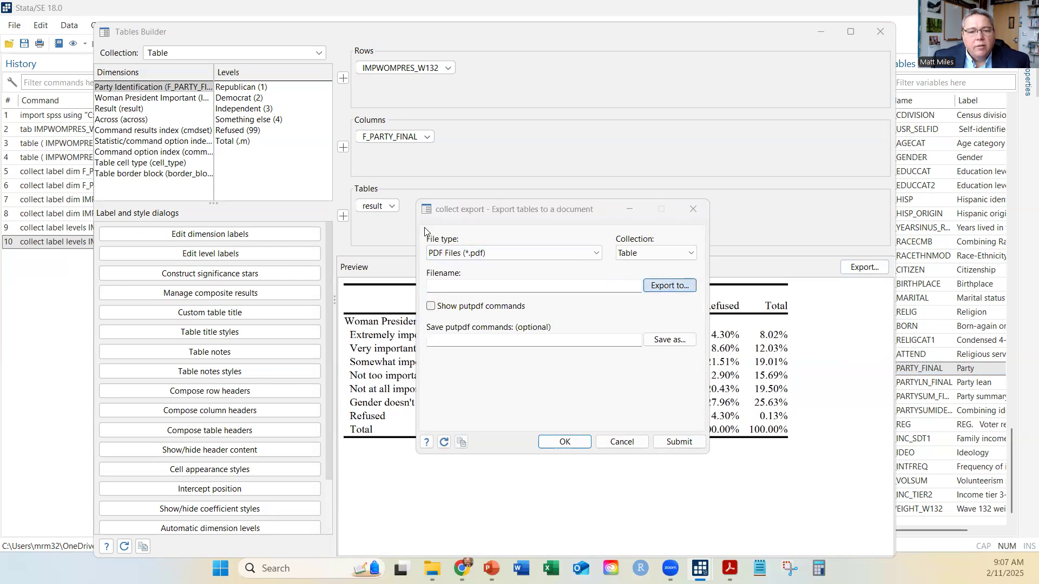
left_click(420, 277)
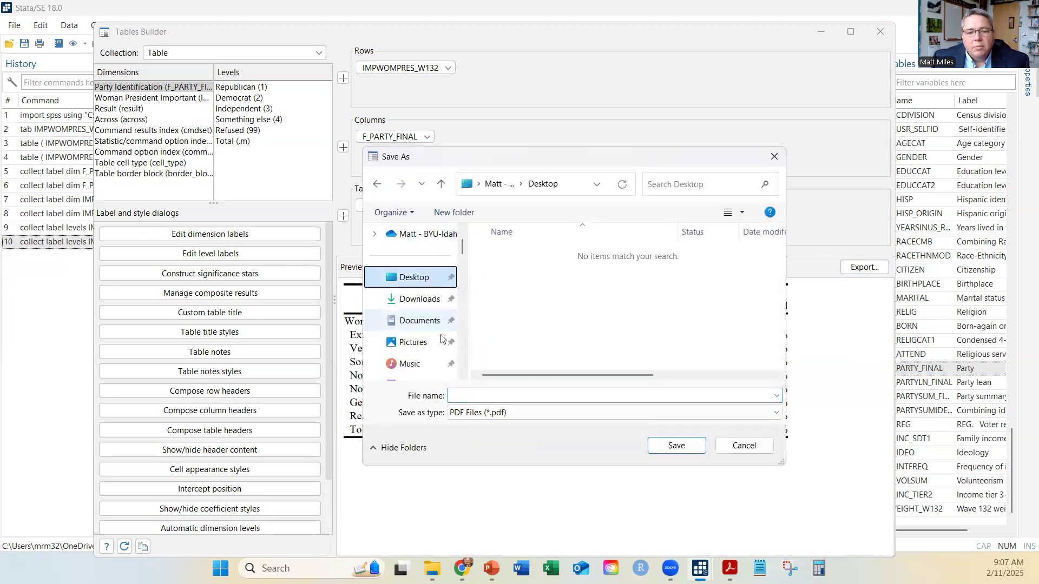
left_click(478, 400)
type("ni")
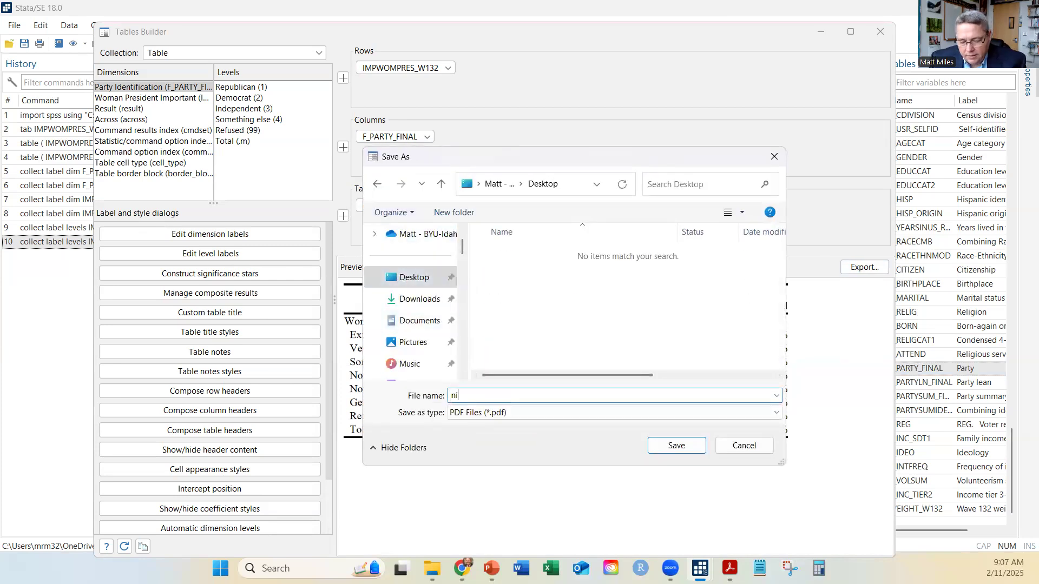
type("ce table")
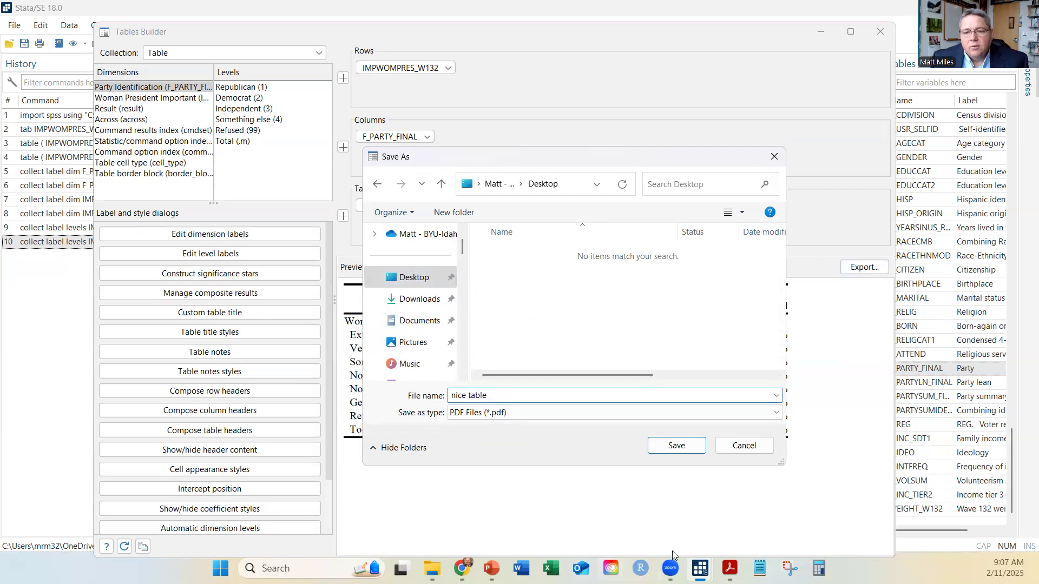
left_click(672, 446)
left_click(670, 442)
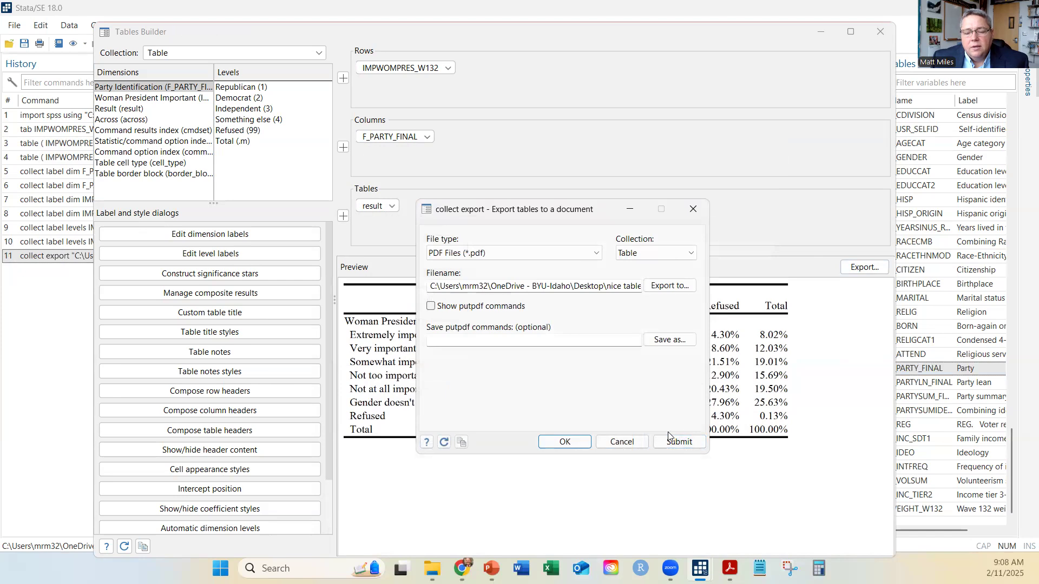
Close the export dialog without replacing the existing file, and close the Tables Builder
left_click(576, 443)
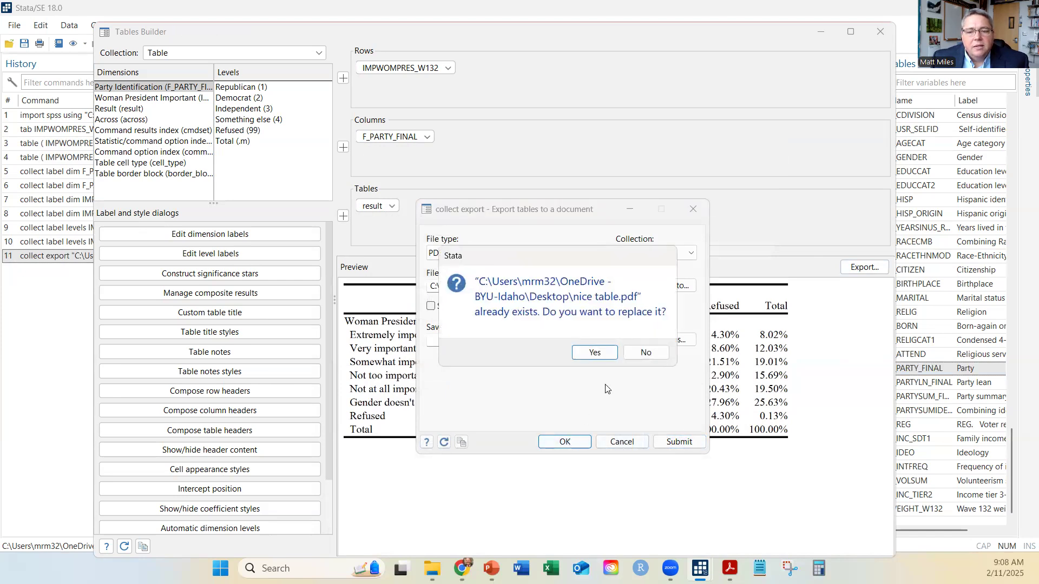
left_click(638, 352)
left_click(692, 208)
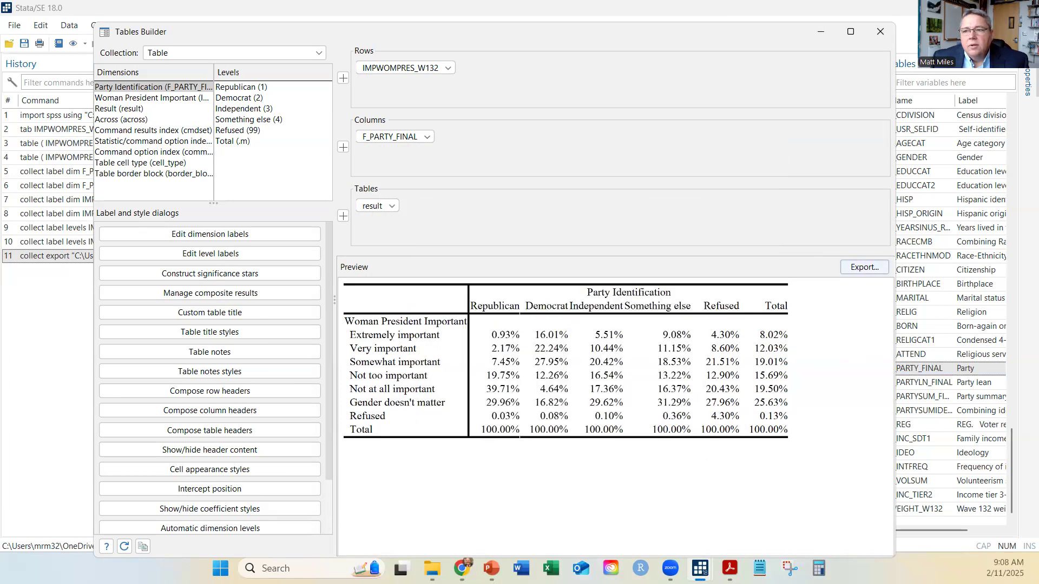
left_click(883, 36)
left_click(701, 473)
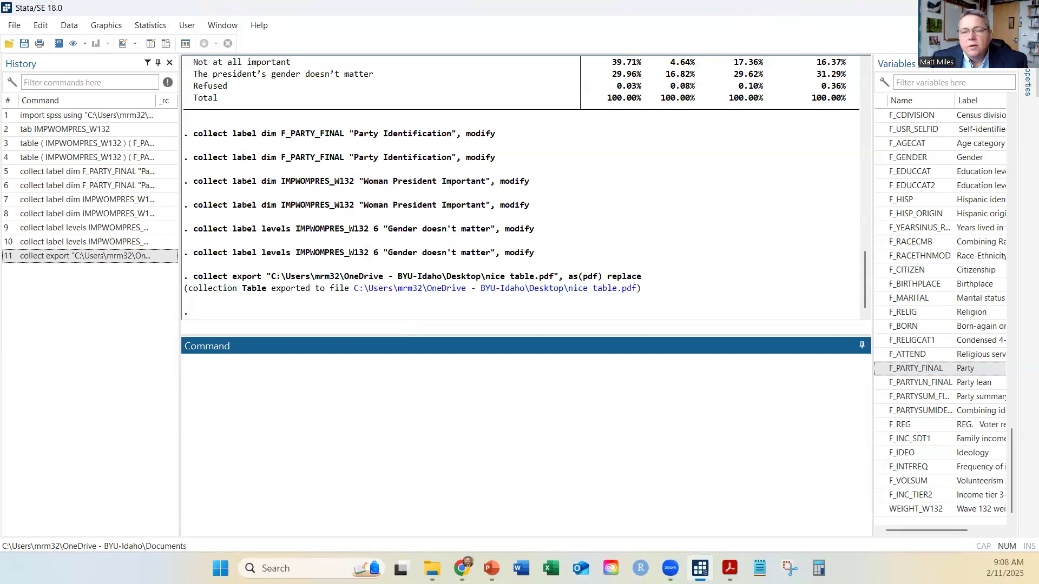
Open the exported nice table PDF from the Desktop folder to review it, and close its tab
key("super+Down")
key("super+Down")
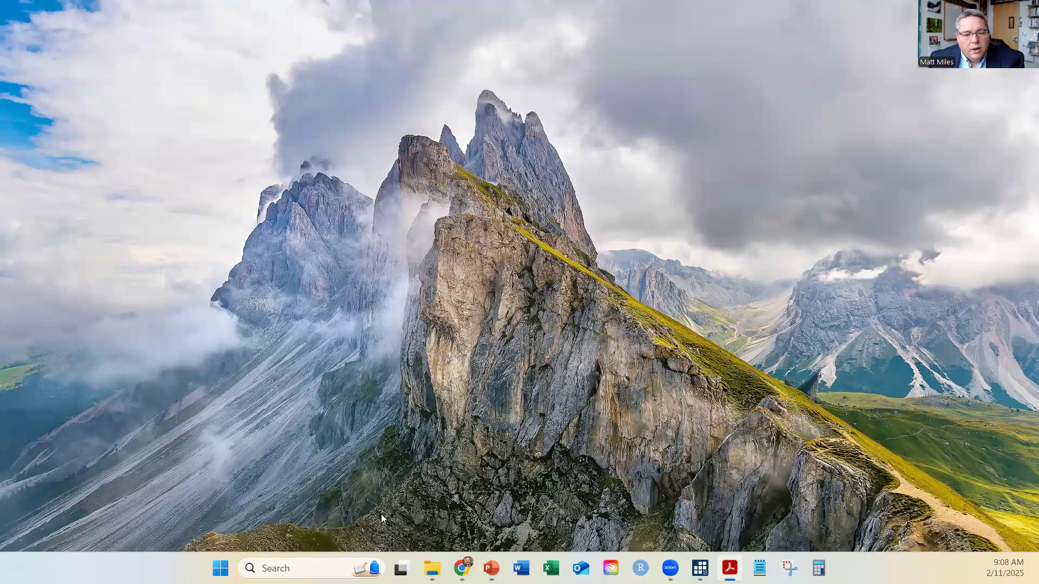
key("alt+Tab")
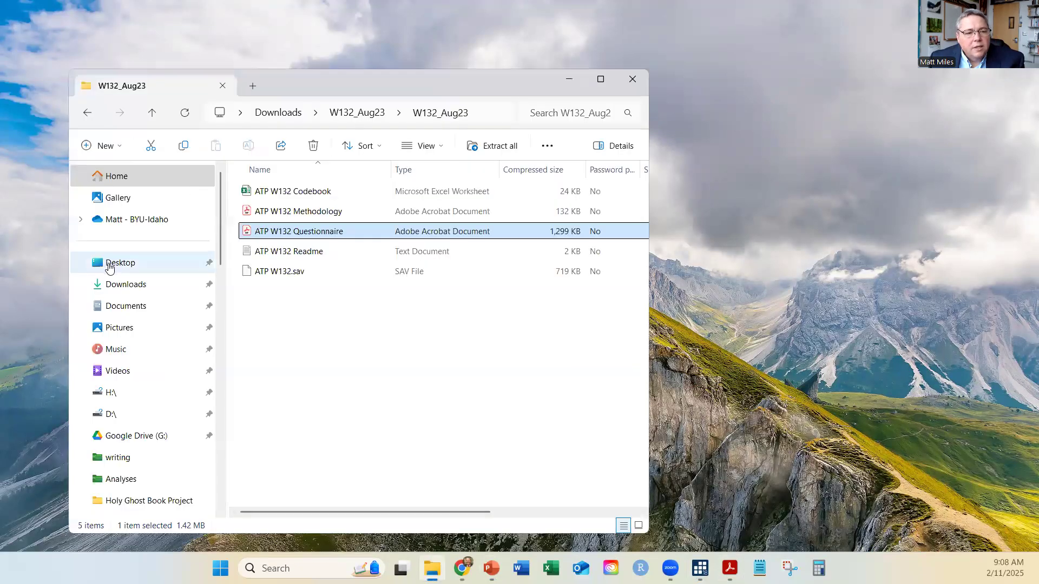
key("alt+Tab")
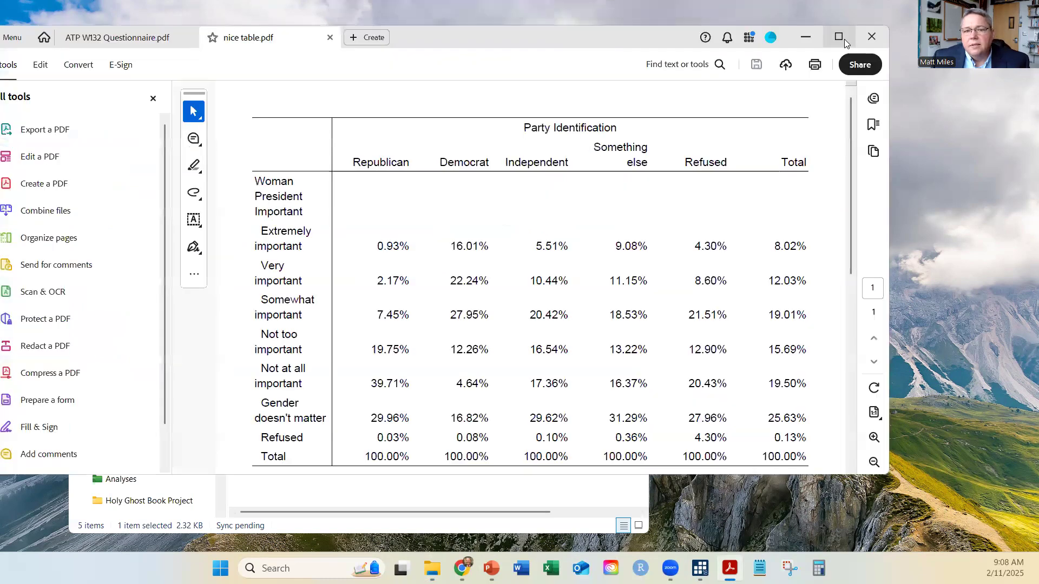
left_click(844, 39)
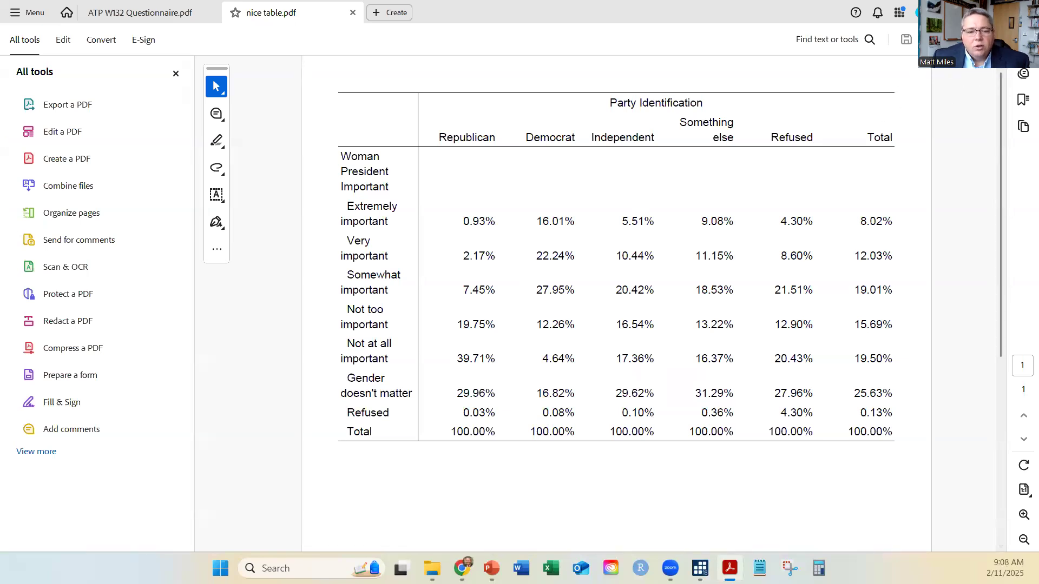
left_click(1025, 6)
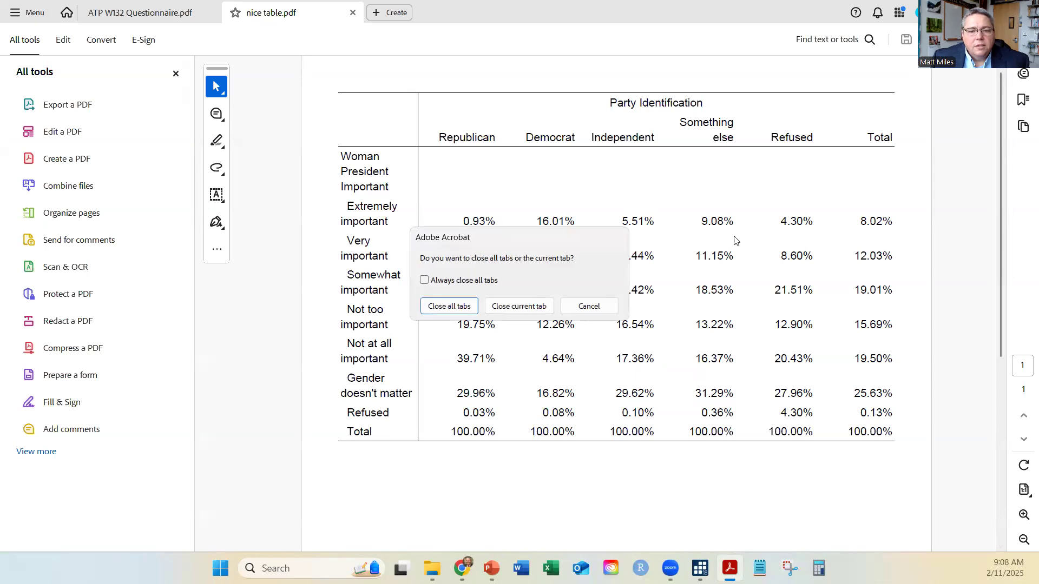
left_click(536, 306)
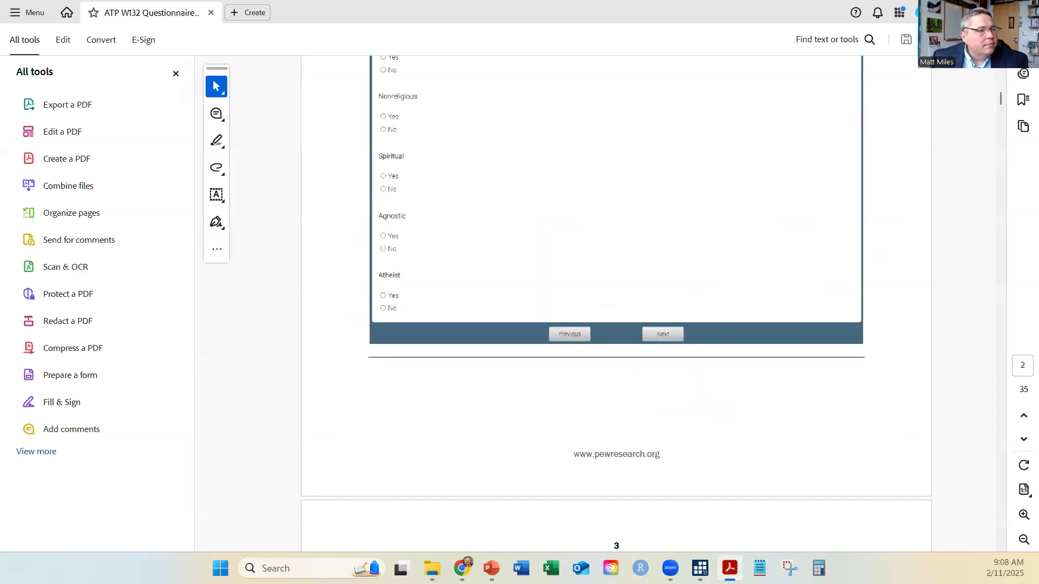